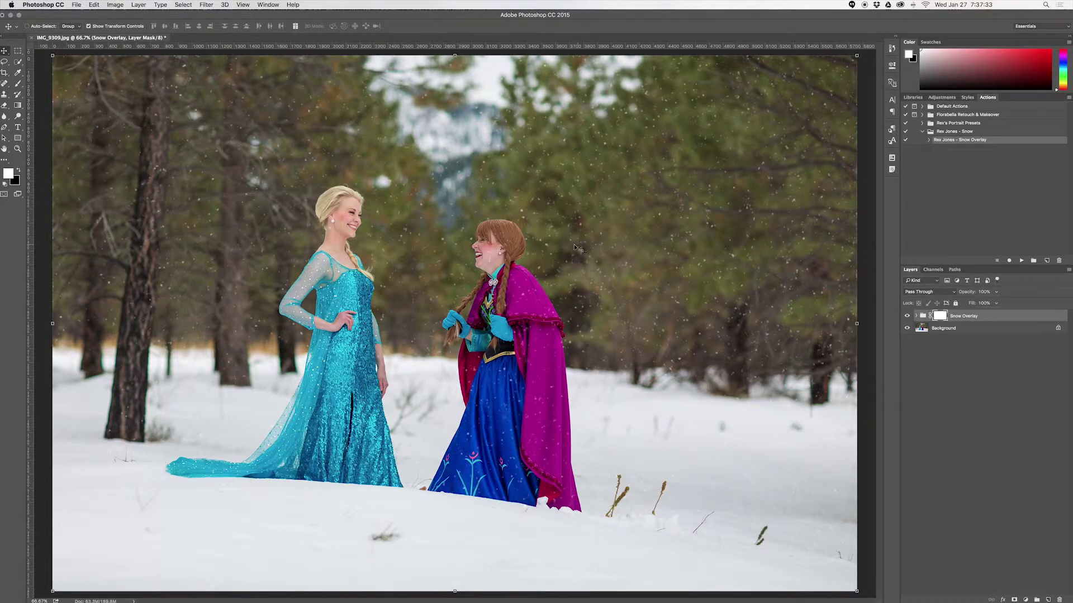
Expand the Snow Overlay group and run the Grey portrait preset action above the Background layer
{"action": "left_click", "coordinate": [916, 317]}
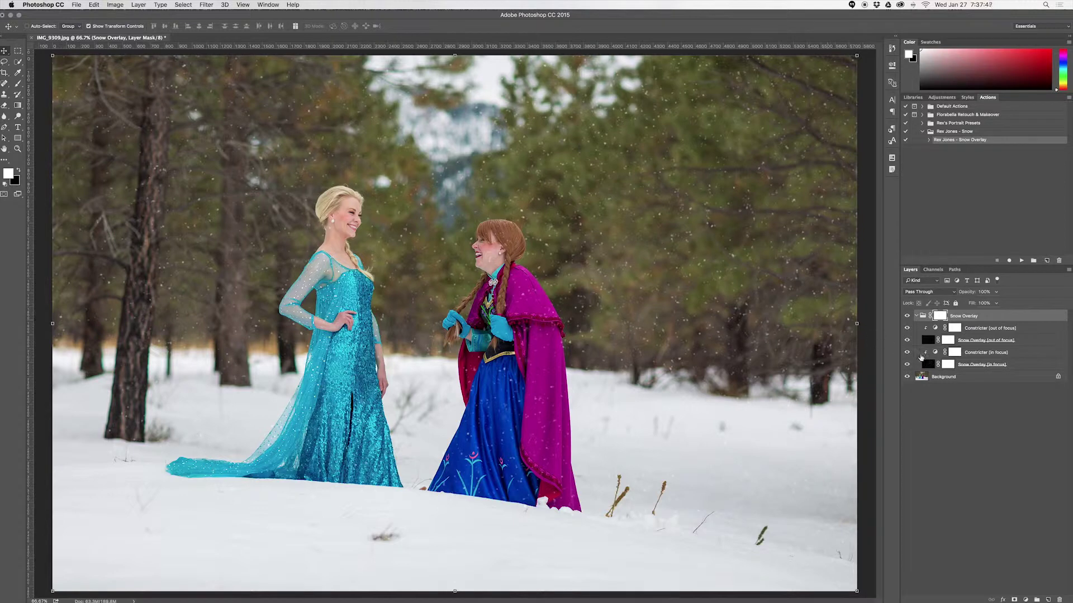
{"action": "left_click", "coordinate": [962, 377]}
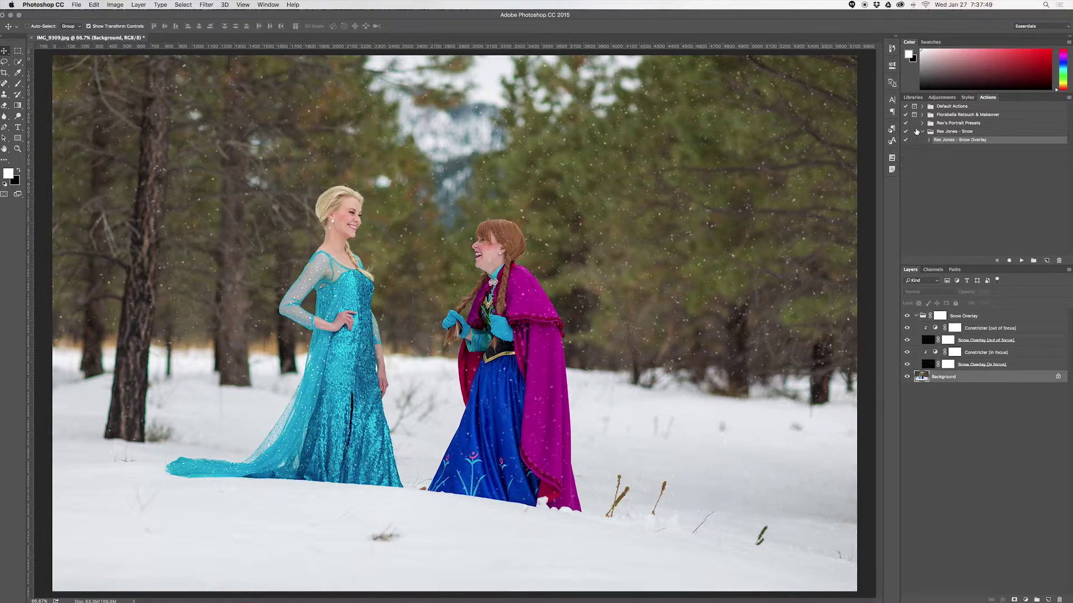
{"action": "left_click", "coordinate": [922, 123]}
{"action": "left_click", "coordinate": [938, 132]}
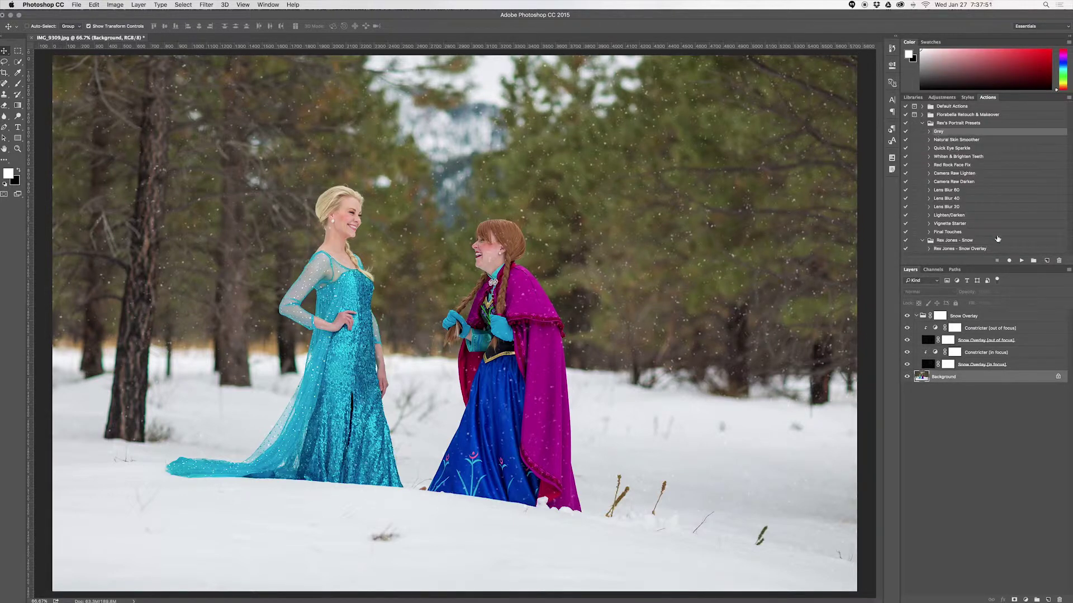
{"action": "left_click", "coordinate": [1021, 261]}
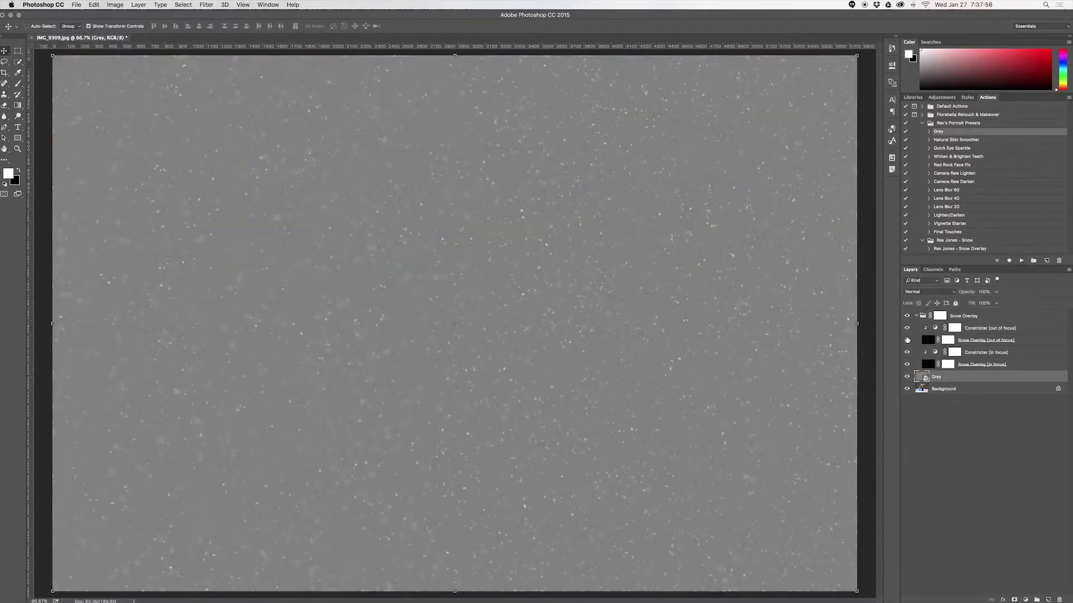
Compare the in-focus and out-of-focus snow overlays against the grey without their Constricter adjustments
{"action": "left_click", "coordinate": [906, 340]}
{"action": "left_click", "coordinate": [906, 364]}
{"action": "left_click", "coordinate": [906, 341]}
{"action": "left_click", "coordinate": [907, 365]}
{"action": "left_click", "coordinate": [982, 364]}
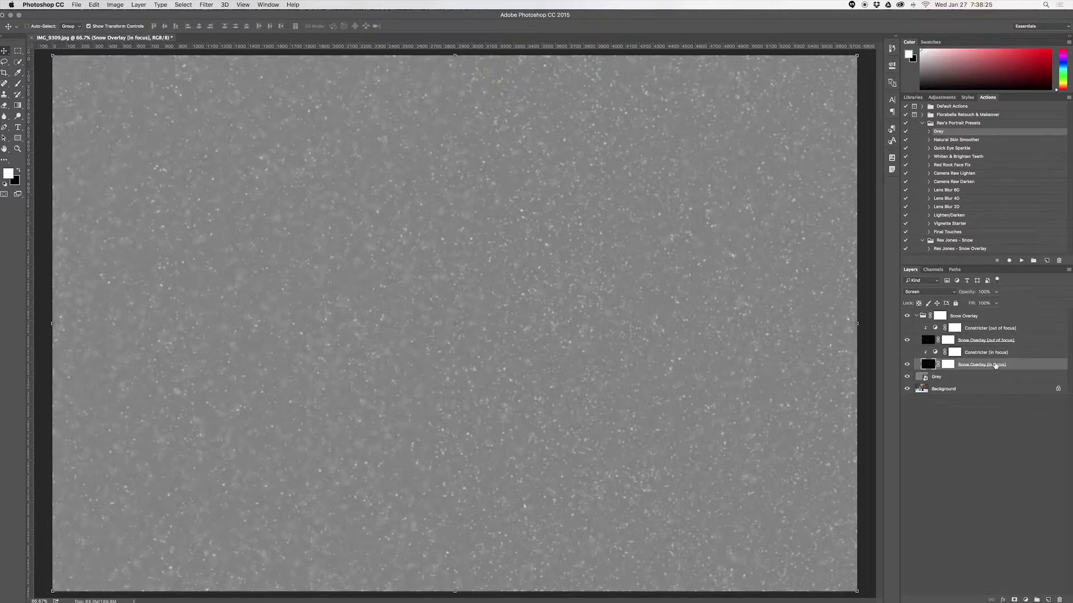
{"action": "left_click", "coordinate": [974, 341]}
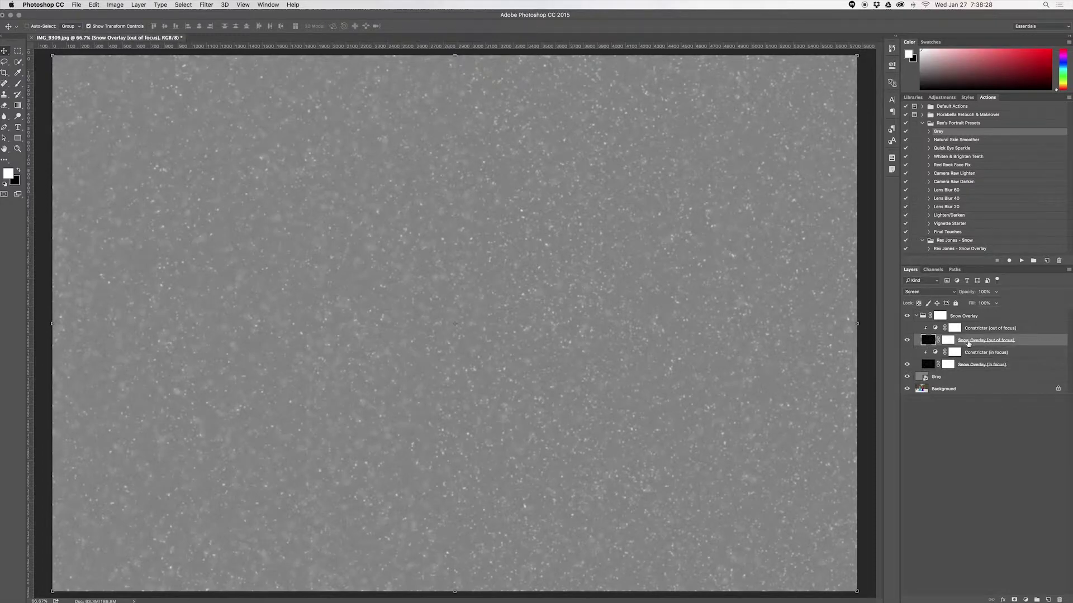
{"action": "left_click", "coordinate": [978, 330]}
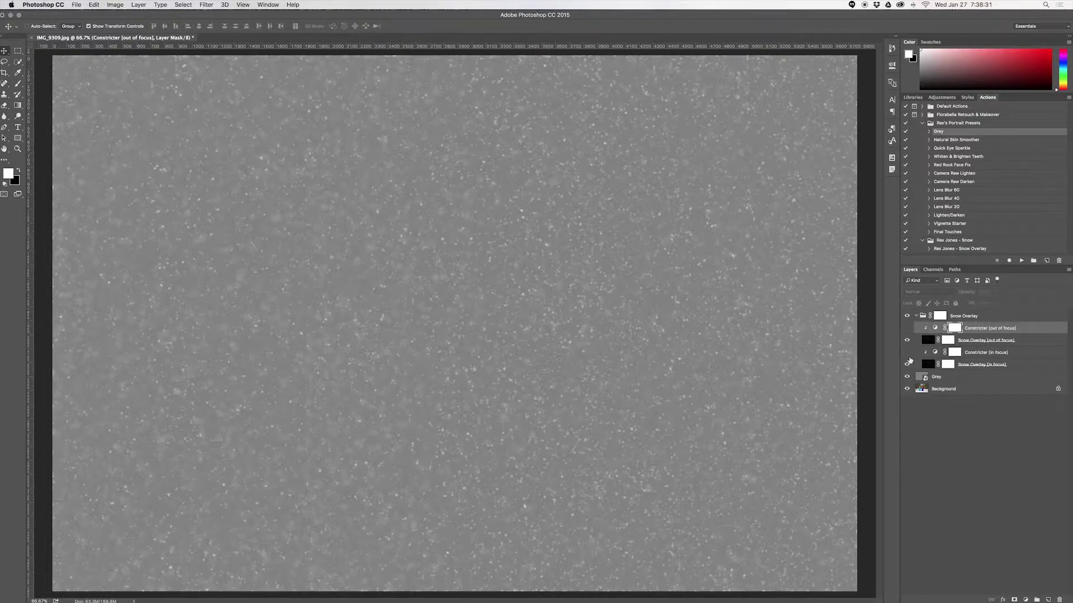
Isolate the in-focus snow, show its Constricter adjustment and set that adjustment's Levels black input to 20
{"action": "left_click", "coordinate": [908, 341]}
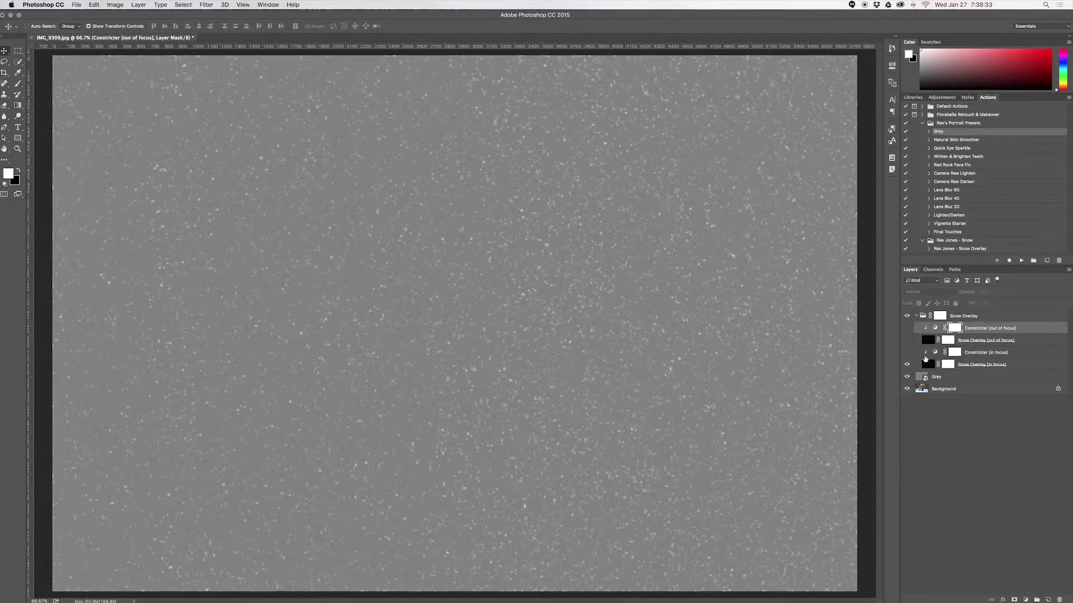
{"action": "left_click", "coordinate": [907, 353]}
{"action": "left_click", "coordinate": [935, 354]}
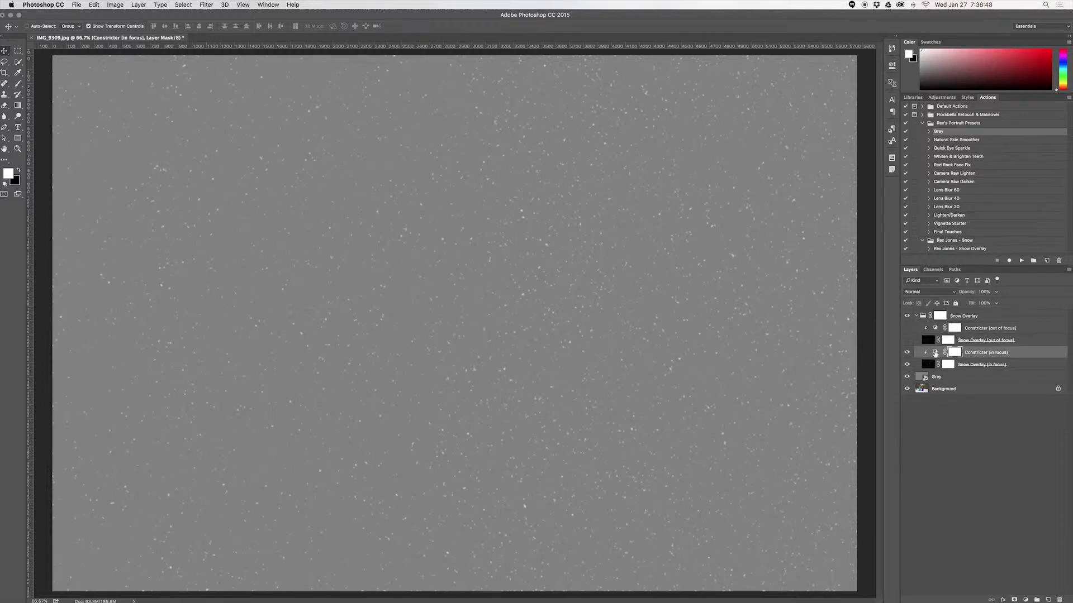
{"action": "double_click", "coordinate": [935, 354]}
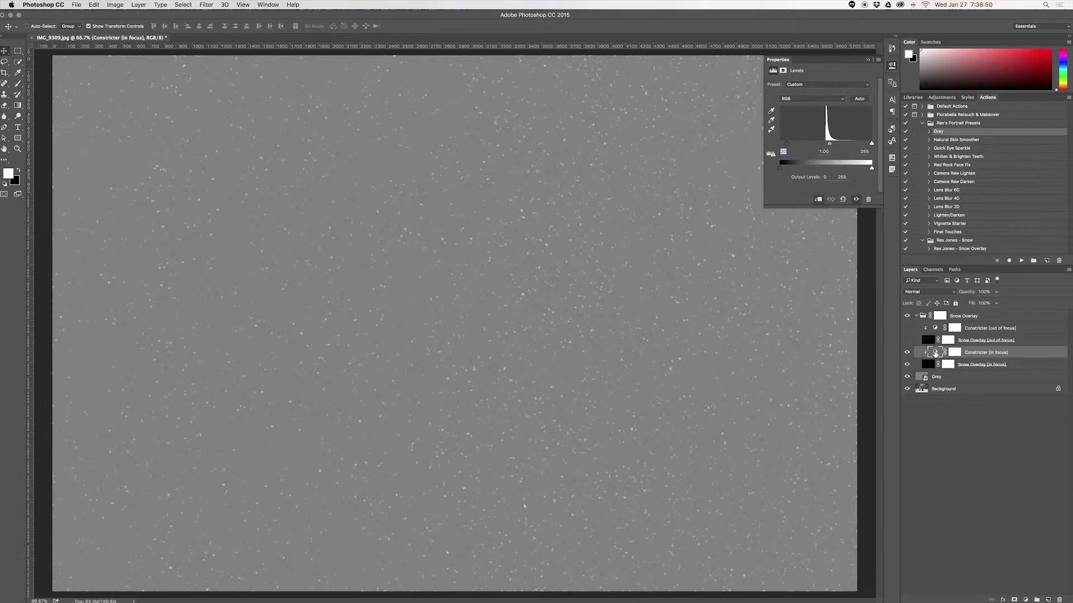
{"action": "left_click", "coordinate": [784, 152]}
{"action": "type", "text": "10"}
{"action": "key", "text": "Return"}
View the out-of-focus snow overlay on its own and examine the effect of its Constricter adjustment
{"action": "left_click", "coordinate": [907, 365]}
{"action": "left_click", "coordinate": [906, 352]}
{"action": "left_click", "coordinate": [907, 340]}
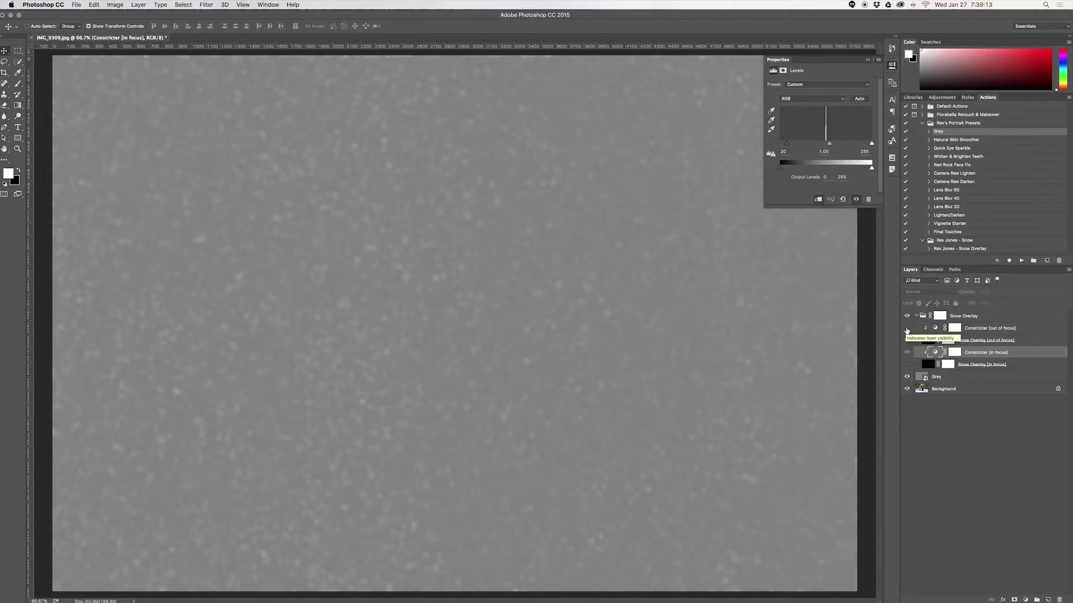
{"action": "left_click", "coordinate": [906, 329]}
{"action": "left_click", "coordinate": [783, 151]}
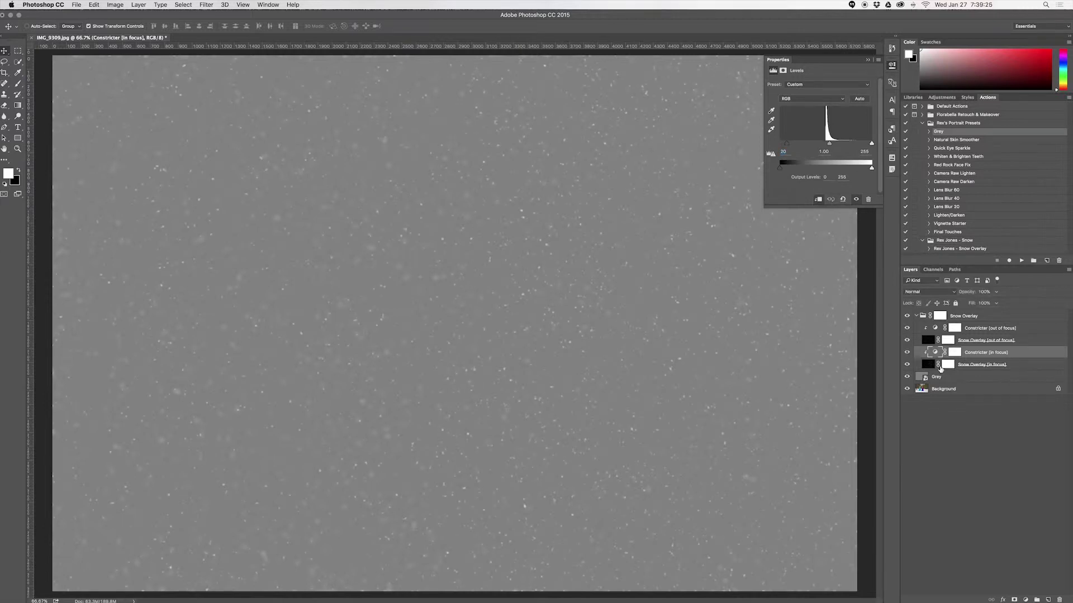
Check the layer masks on the snow overlays and in-focus Constricter, and delete the Grey layer
{"action": "left_click", "coordinate": [987, 365]}
{"action": "left_click", "coordinate": [984, 349]}
{"action": "left_click", "coordinate": [954, 352]}
{"action": "left_click", "coordinate": [948, 340]}
{"action": "left_click", "coordinate": [954, 353]}
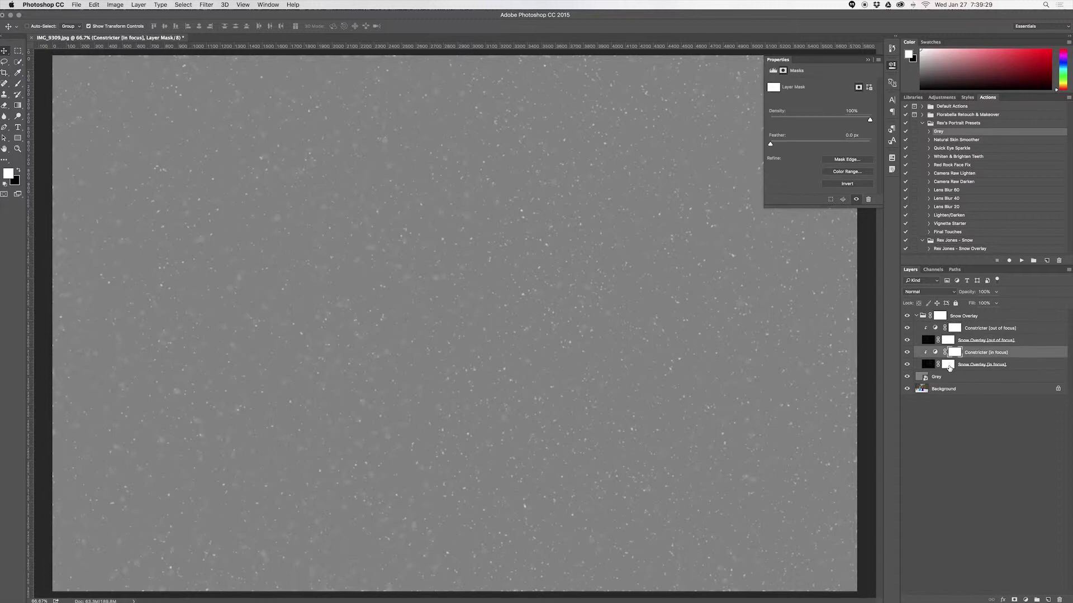
{"action": "left_click", "coordinate": [948, 364]}
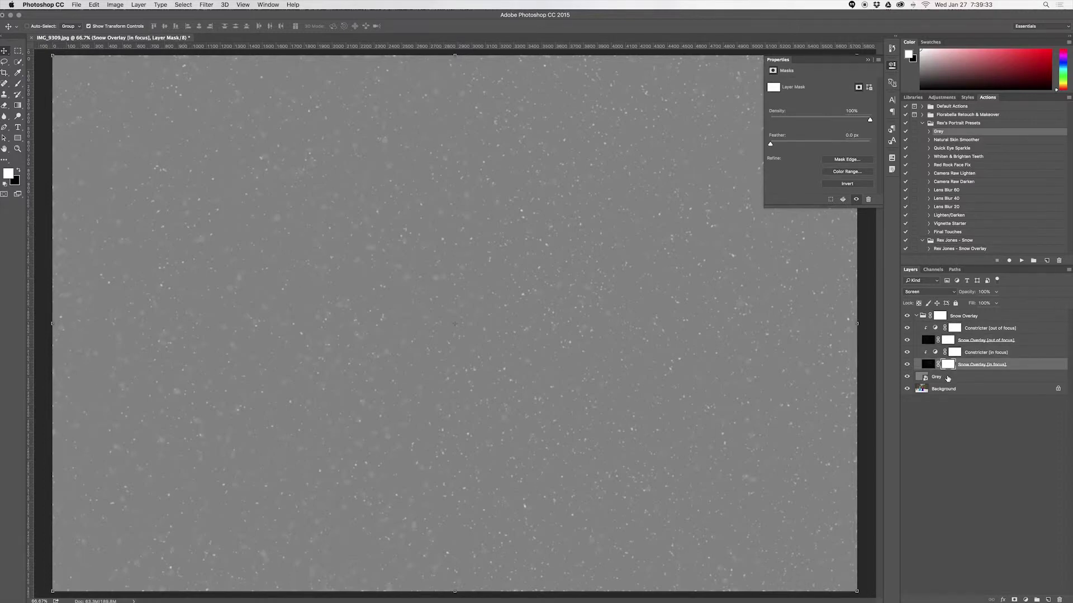
{"action": "left_click", "coordinate": [948, 378]}
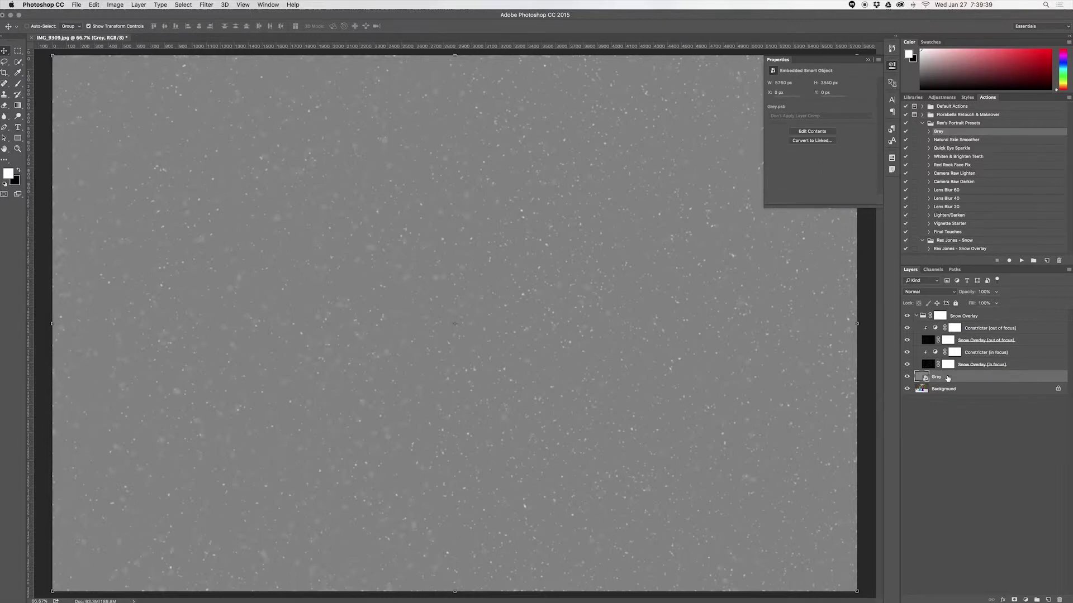
{"action": "key", "text": "BackSpace"}
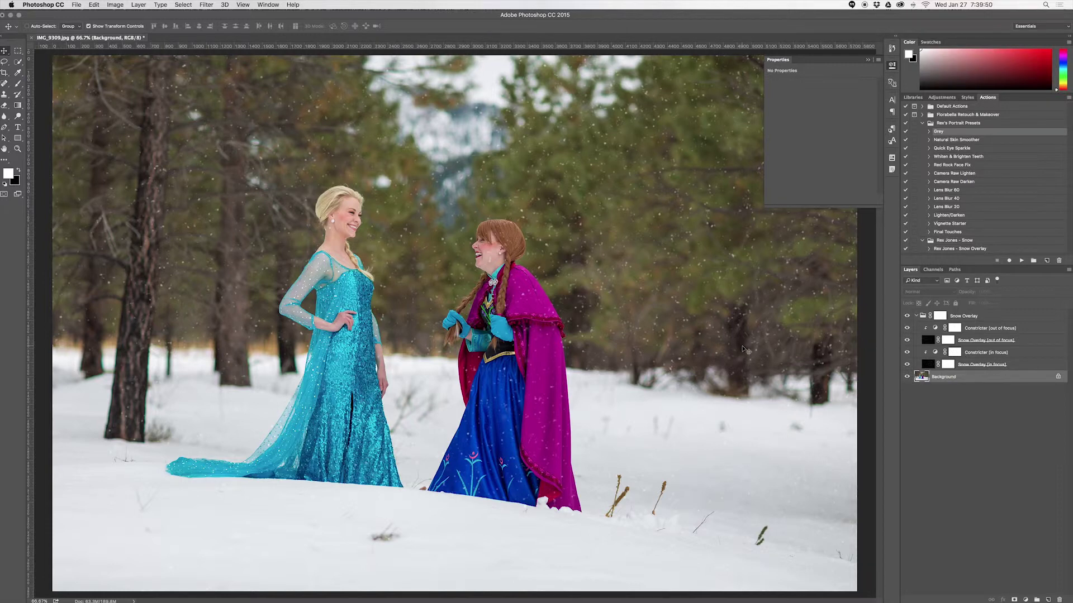
Target the mask of the out-of-focus Snow Overlay layer and compare the photo with that layer hidden and shown
{"action": "left_click", "coordinate": [954, 341]}
{"action": "left_click", "coordinate": [947, 340]}
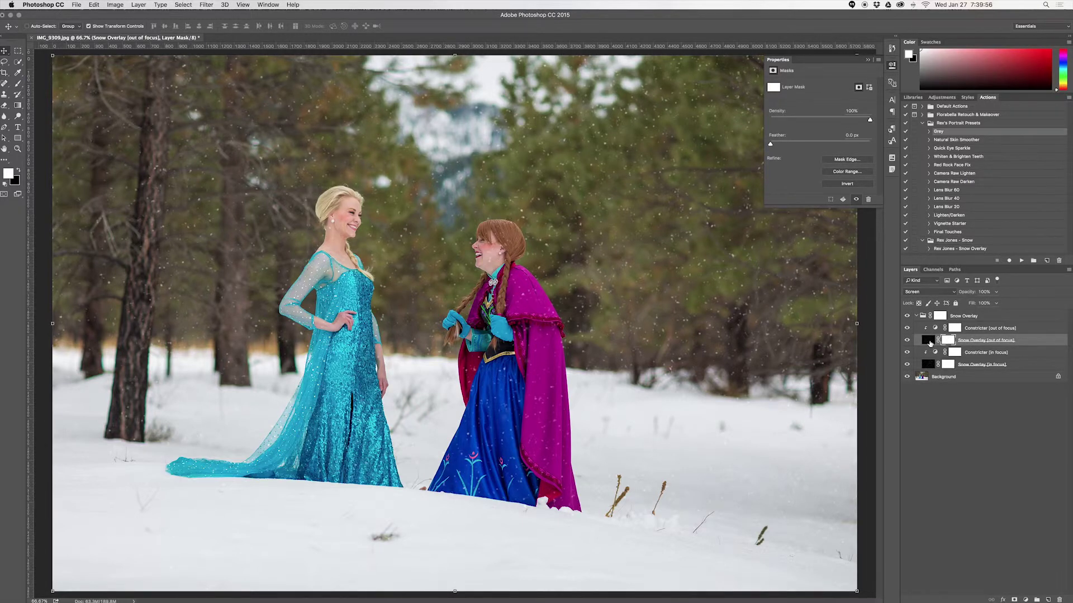
{"action": "left_click", "coordinate": [907, 341]}
{"action": "left_click", "coordinate": [907, 341]}
{"action": "left_click", "coordinate": [906, 341]}
{"action": "left_click", "coordinate": [907, 341]}
Set up the Brush tool with black as the foreground colour and the lowest hardness
{"action": "left_click", "coordinate": [18, 84]}
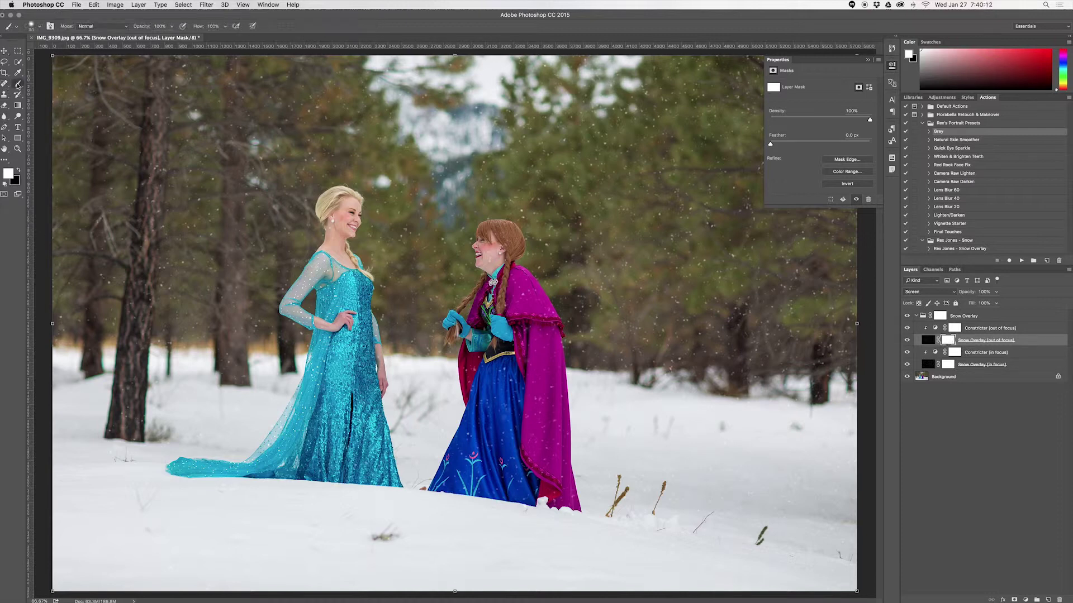
{"action": "left_click", "coordinate": [19, 170]}
{"action": "right_click", "coordinate": [400, 179]}
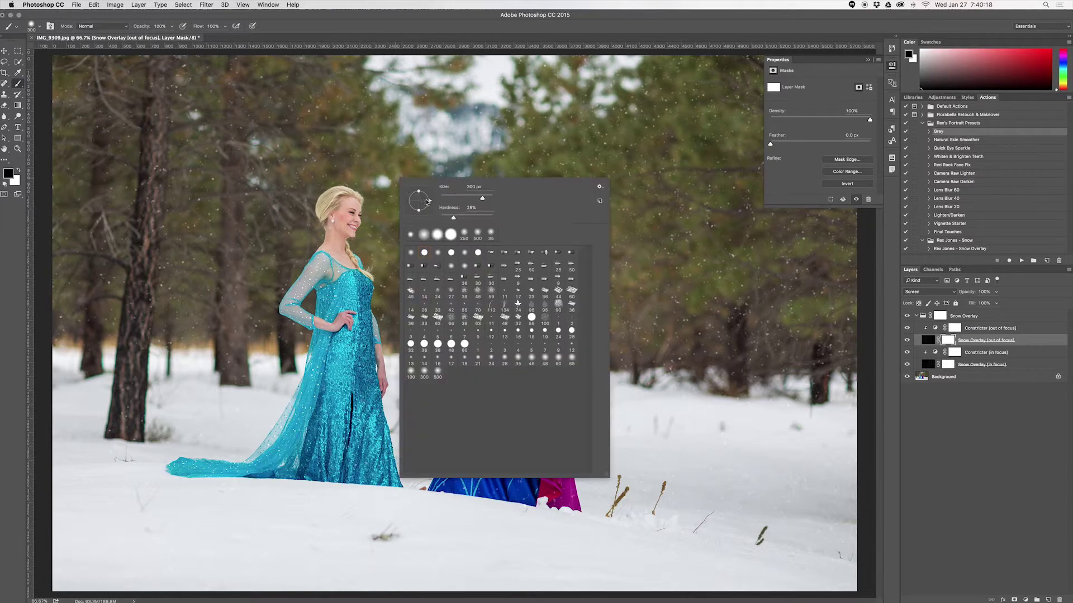
{"action": "left_click_drag", "start_coordinate": [456, 217], "coordinate": [419, 222]}
{"action": "key", "text": "Return"}
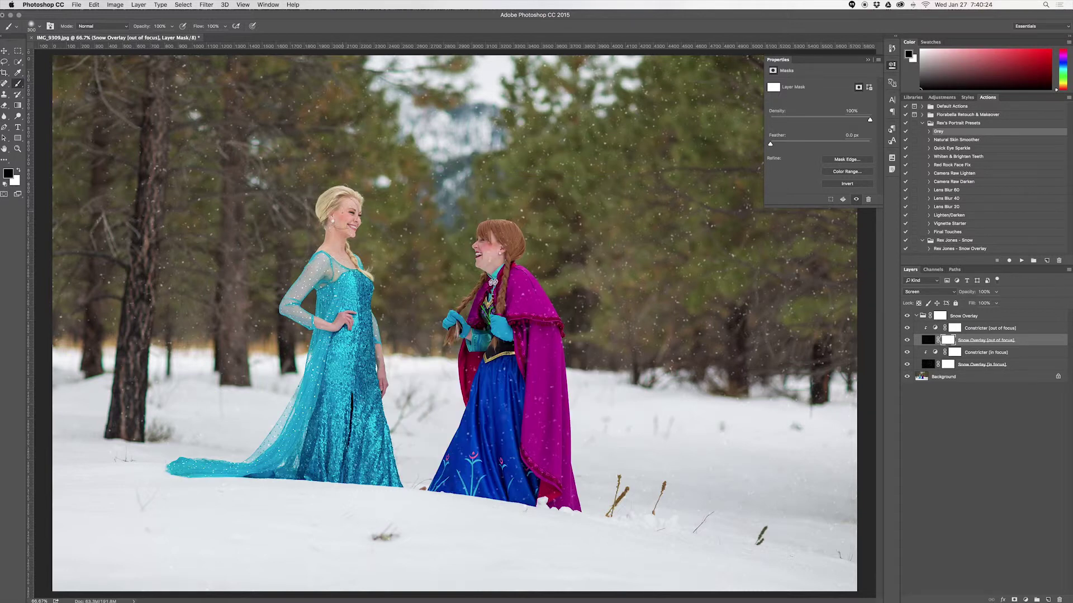
Paint black over both women on the out-of-focus snow layer's mask and inspect the mask on its own
{"action": "left_click", "coordinate": [341, 249]}
{"action": "mouse_move", "coordinate": [478, 441]}
{"action": "left_mouse_down"}
{"action": "mouse_move", "coordinate": [513, 466]}
{"action": "mouse_move", "coordinate": [497, 423]}
{"action": "mouse_move", "coordinate": [511, 427]}
{"action": "mouse_move", "coordinate": [528, 472]}
{"action": "mouse_move", "coordinate": [531, 366]}
{"action": "mouse_move", "coordinate": [506, 307]}
{"action": "mouse_move", "coordinate": [485, 363]}
{"action": "mouse_move", "coordinate": [483, 461]}
{"action": "mouse_move", "coordinate": [468, 466]}
{"action": "mouse_move", "coordinate": [551, 487]}
{"action": "mouse_move", "coordinate": [543, 434]}
{"action": "left_mouse_up"}
{"action": "key", "text": "bracketleft"}
{"action": "left_click", "coordinate": [948, 341], "text": "alt"}
{"action": "key", "text": "x"}
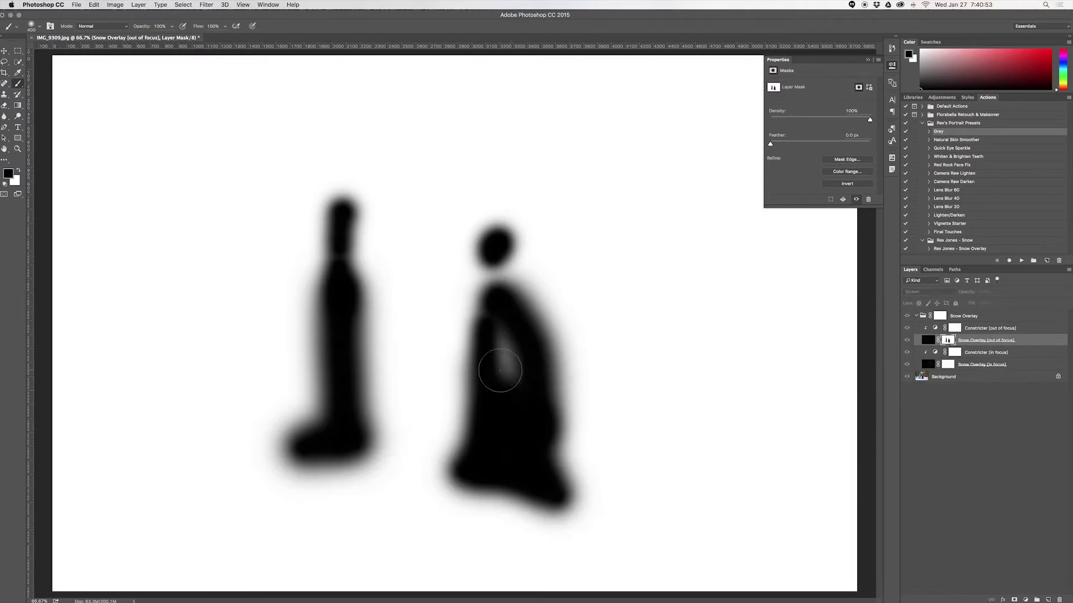
Leave the mask view to show the full image again and collapse the Snow Overlay group
{"action": "left_click", "coordinate": [908, 363]}
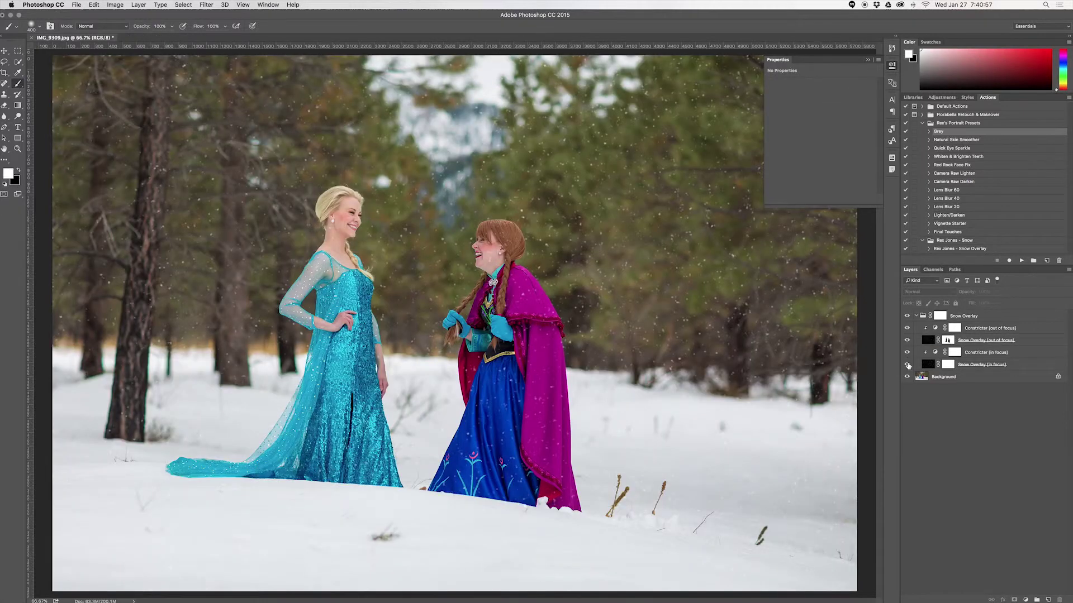
{"action": "left_click", "coordinate": [908, 365]}
{"action": "left_click", "coordinate": [916, 316]}
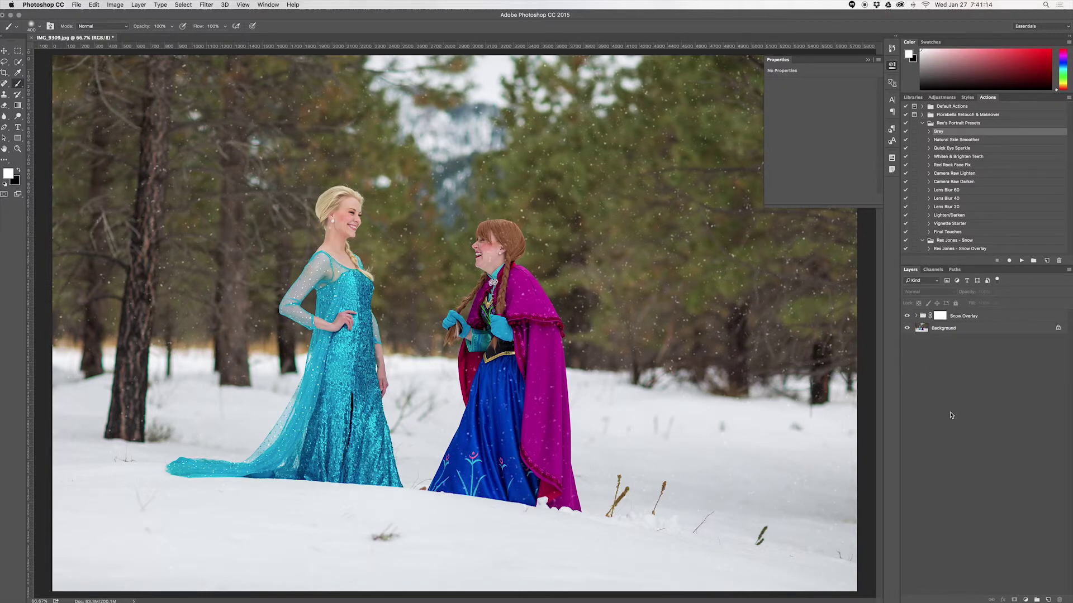
Set the Snow Overlay group's opacity to 90% and deselect the group
{"action": "key", "text": "v"}
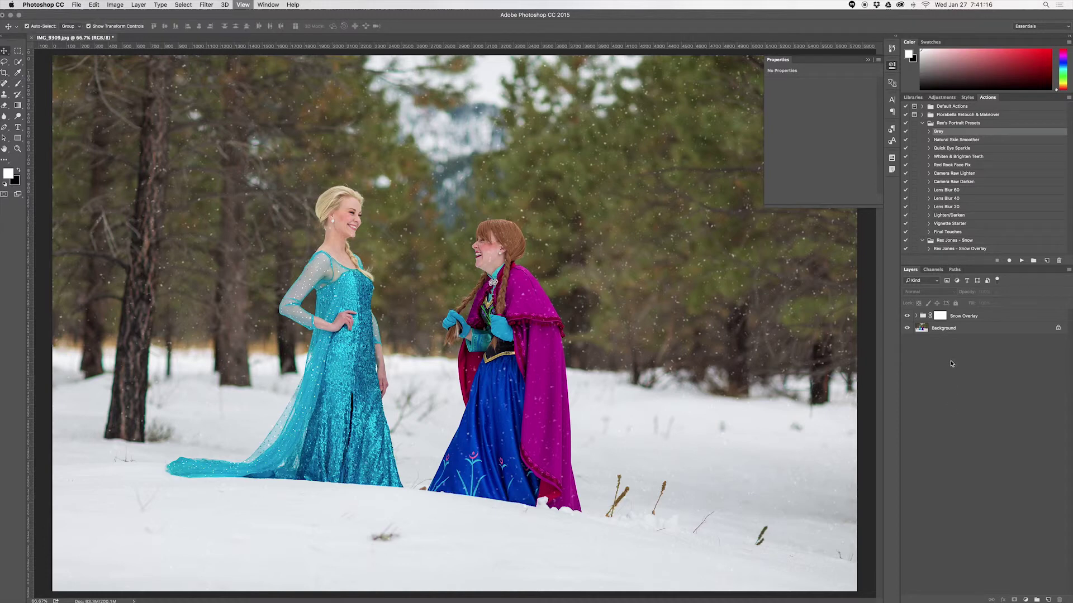
{"action": "key", "text": "super+minus"}
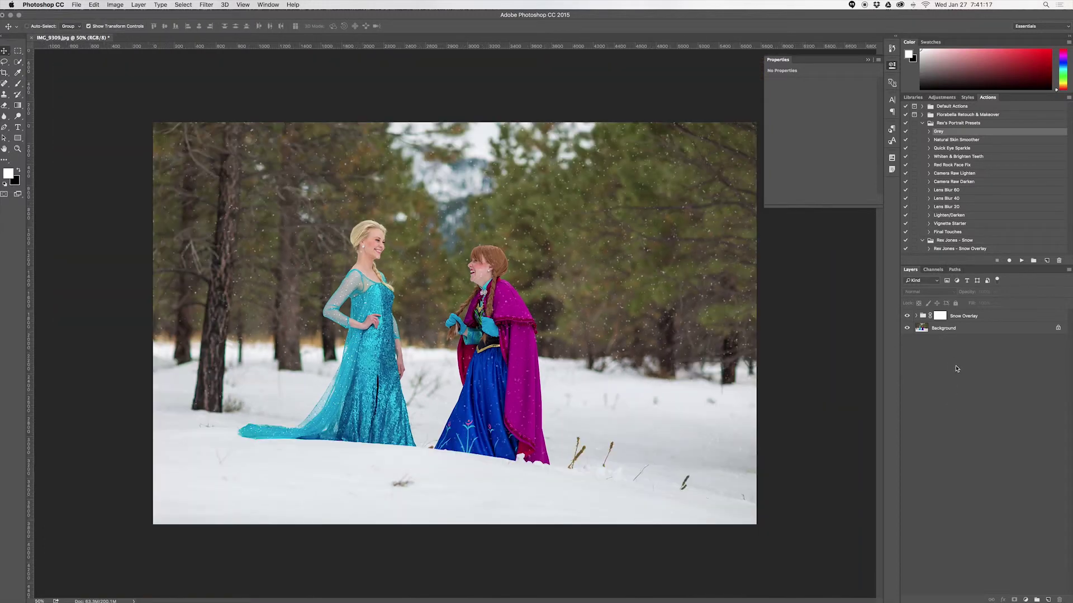
{"action": "left_click", "coordinate": [979, 319]}
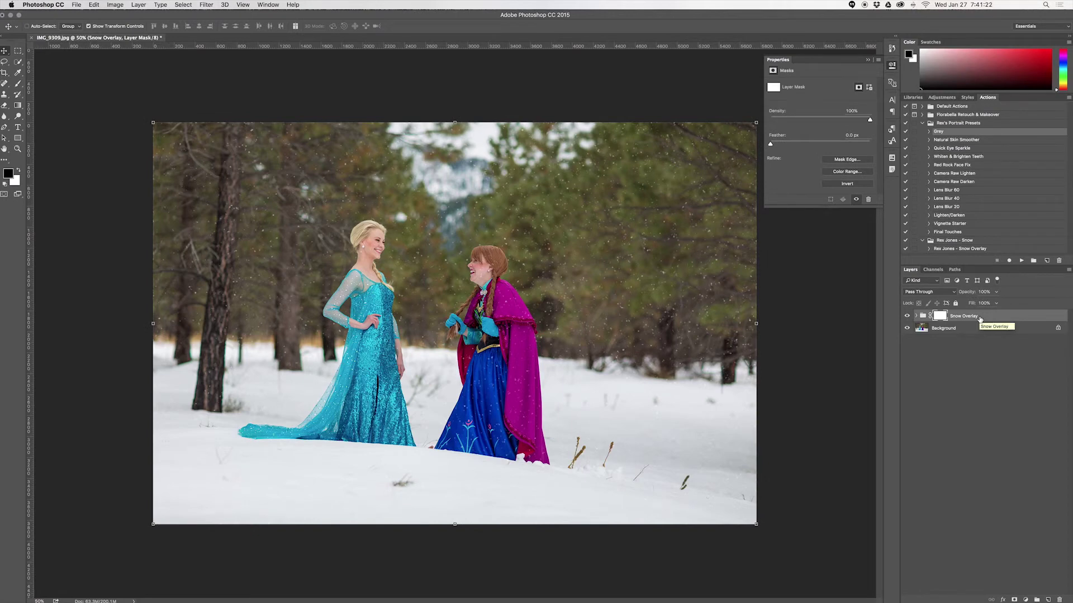
{"action": "key", "text": "9"}
{"action": "left_click", "coordinate": [969, 357]}
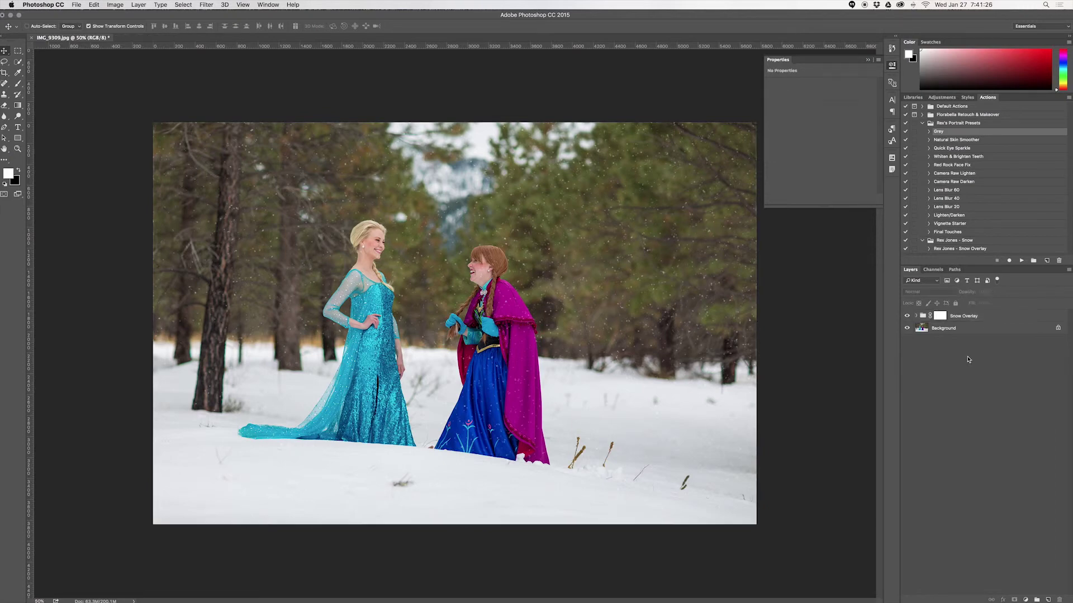